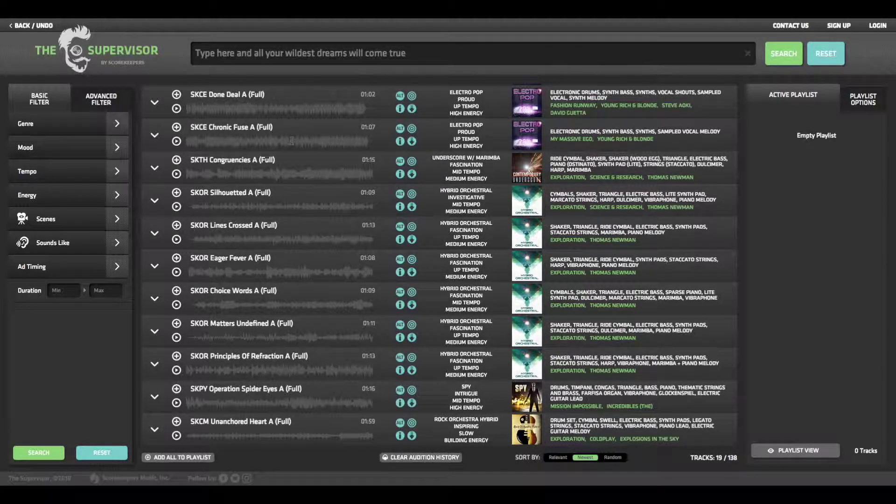
# Expand SKCE Chronic Fuse A (Full) to show its NoMel, Bed and DnB alternates.
pyautogui.click(154, 137)
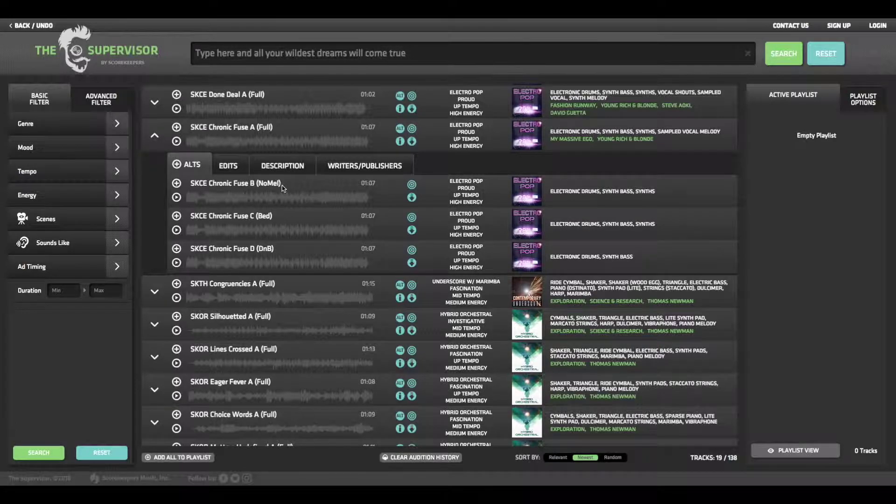
# Switch the SKCE Chronic Fuse A drawer to its six edit versions.
pyautogui.click(231, 166)
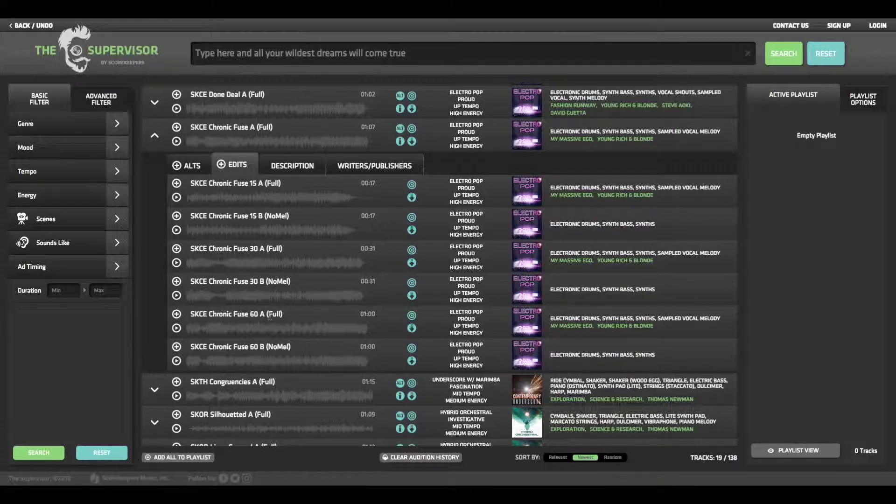
# Show the track's description: Electro Pop, Proud, Up Tempo, High energy and keywords.
pyautogui.click(294, 166)
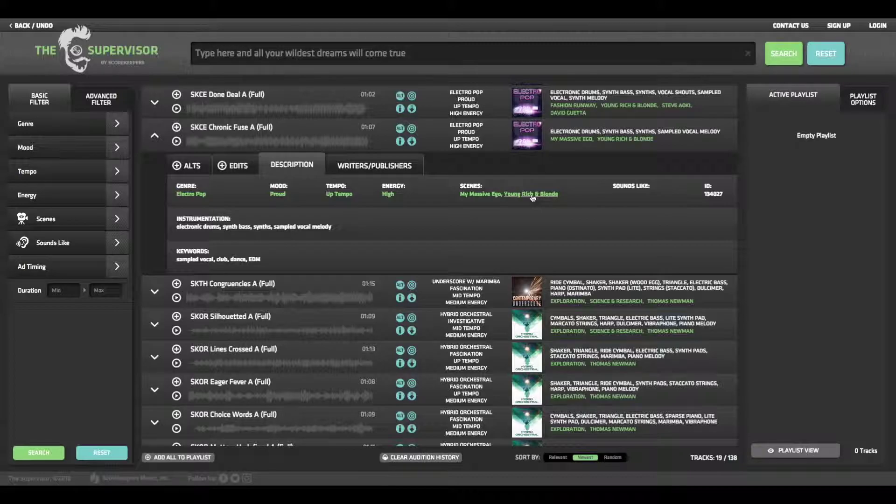
# Show the Writers/Publishers credits: composer Nate Fenwick Smith, publisher Score Keepers Music.
pyautogui.click(407, 166)
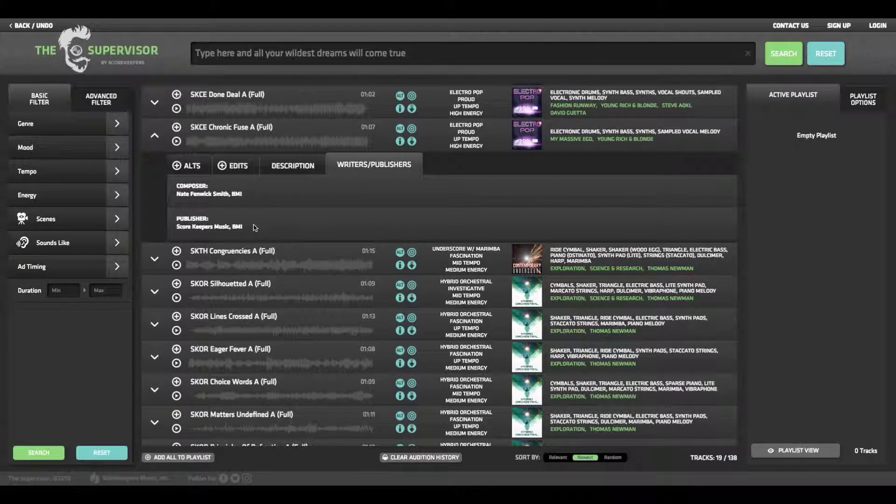